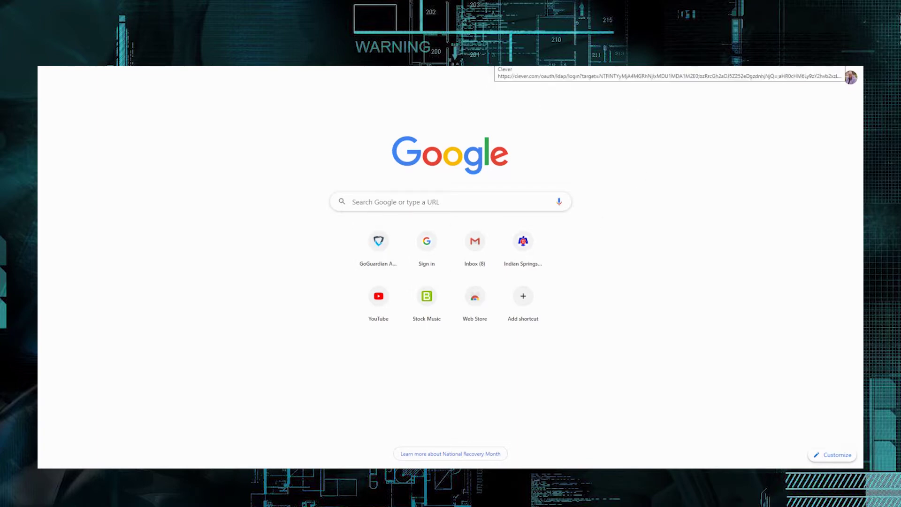
# Step: Log in to Clever with Google and scroll the Portal's apps down to More apps
pyautogui.click(498, 61)
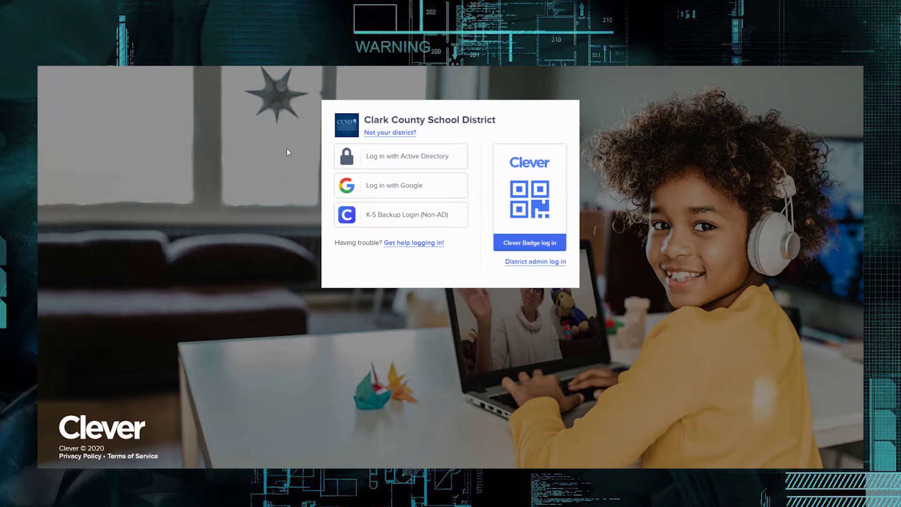
pyautogui.click(395, 187)
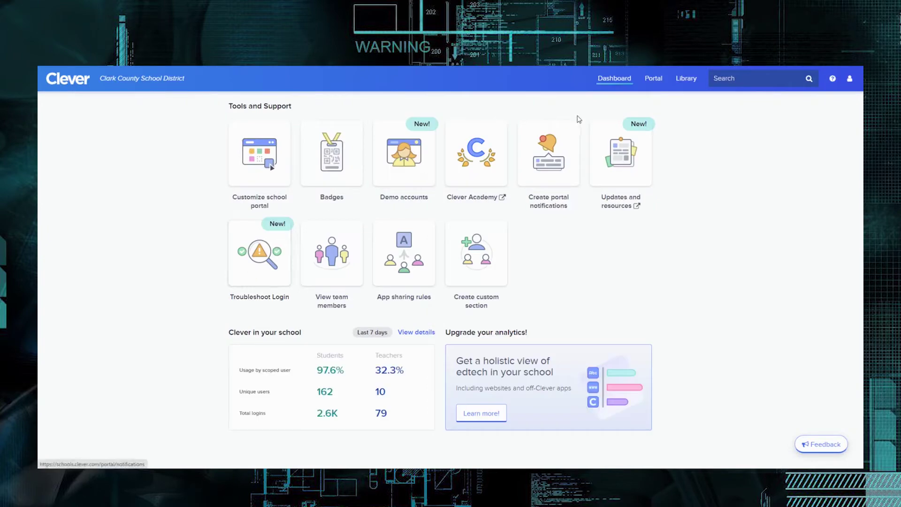
pyautogui.click(655, 80)
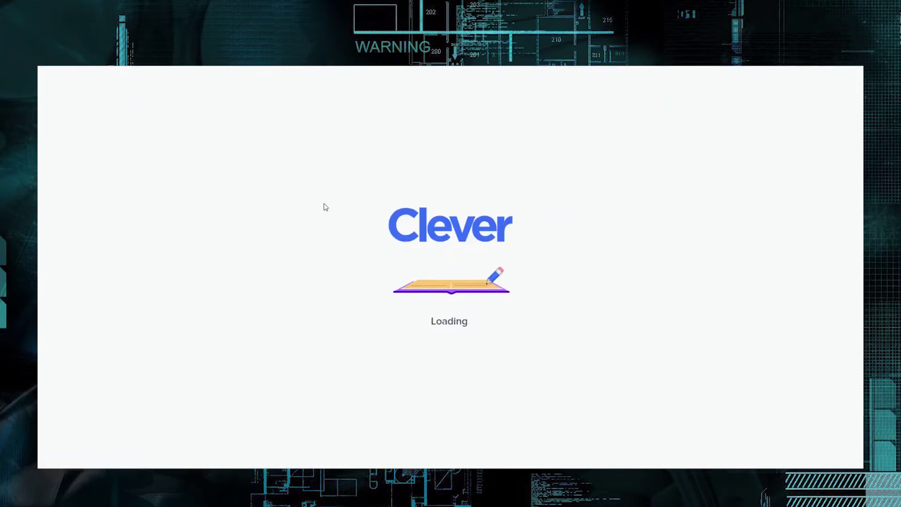
pyautogui.scroll(-4, 310, 254)
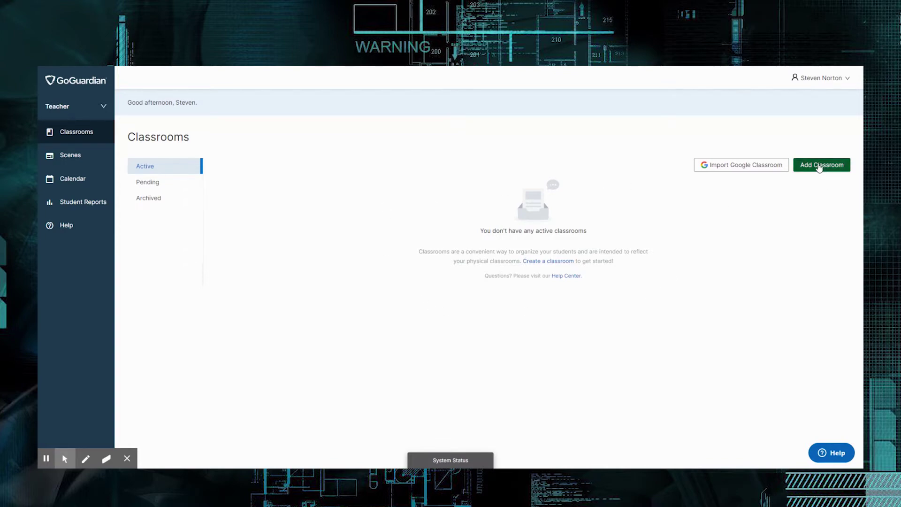
# Step: Add classroom 'Test' with subject Other, description 'Test for Video' and a green tile
pyautogui.click(819, 167)
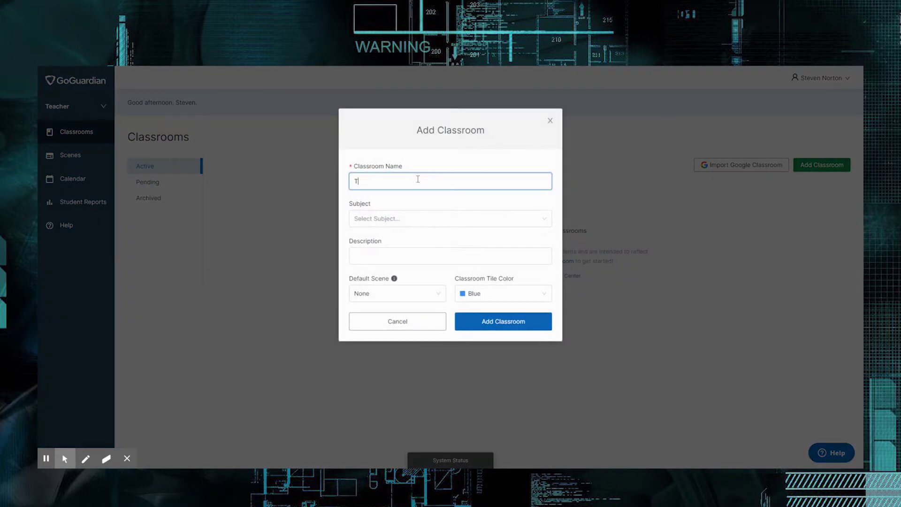
pyautogui.write('Test')
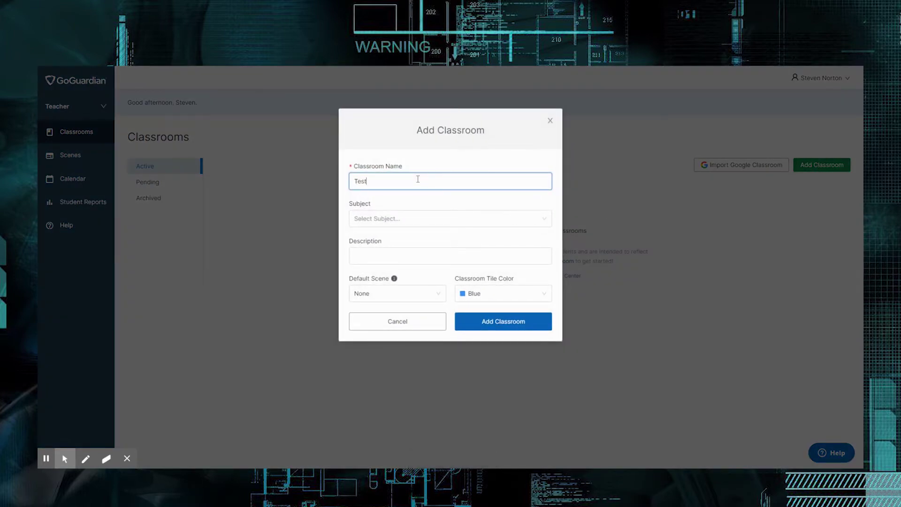
pyautogui.click(522, 223)
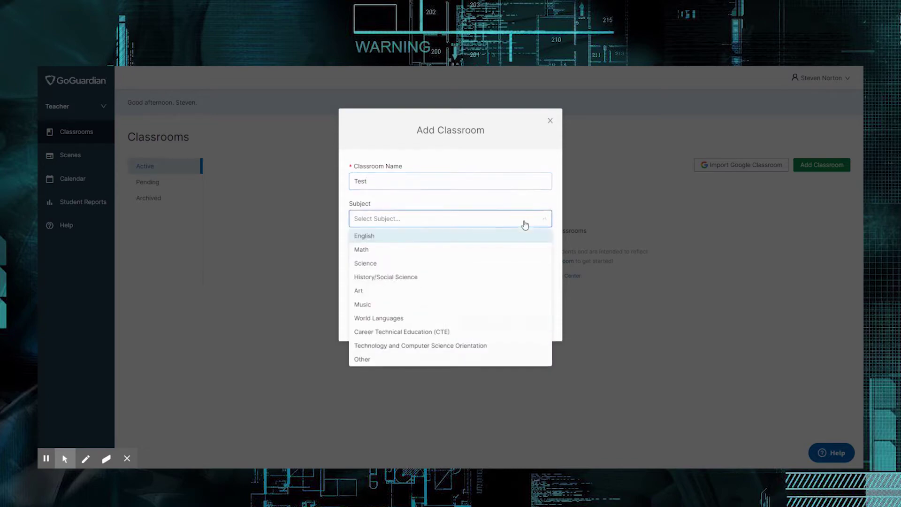
pyautogui.click(382, 360)
pyautogui.click(389, 256)
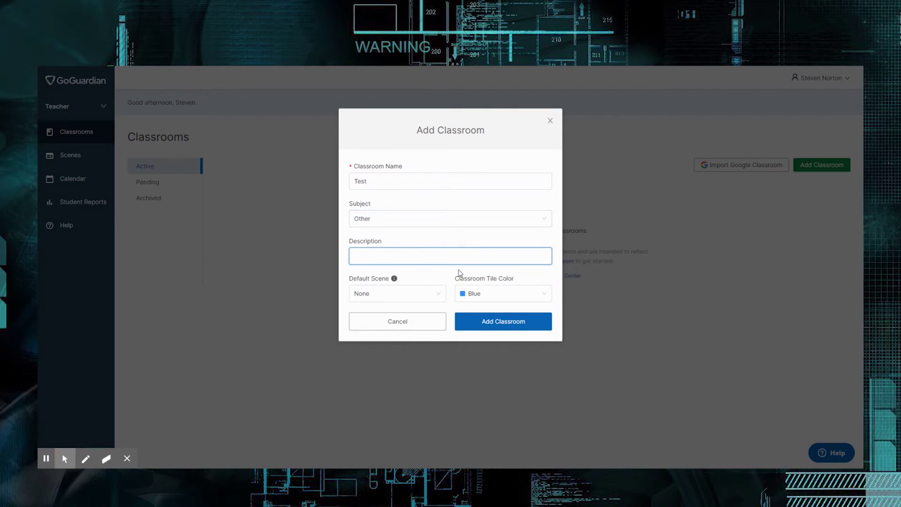
pyautogui.write('T')
pyautogui.write('est for Video')
pyautogui.click(537, 293)
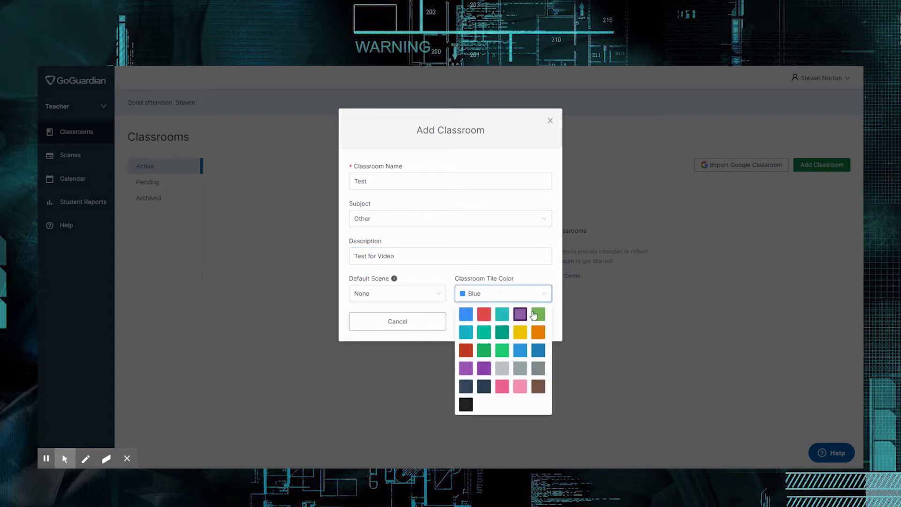
pyautogui.click(537, 315)
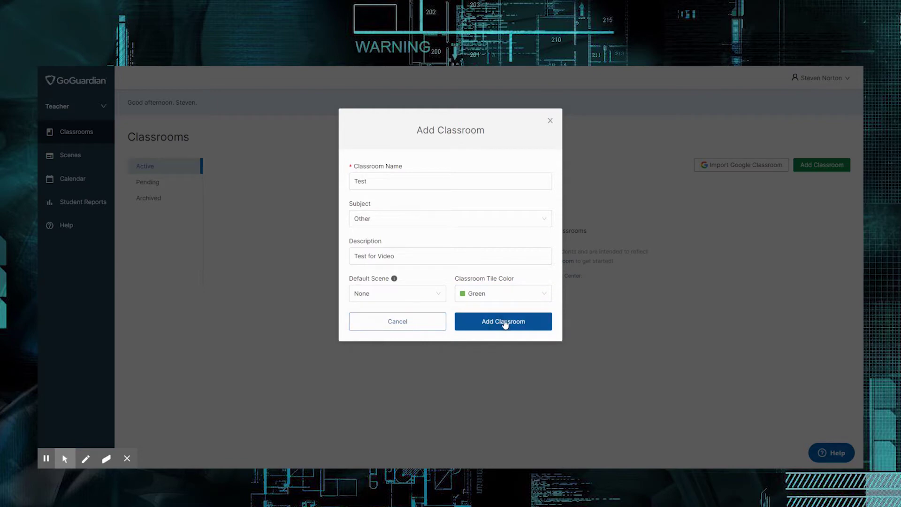
pyautogui.click(504, 322)
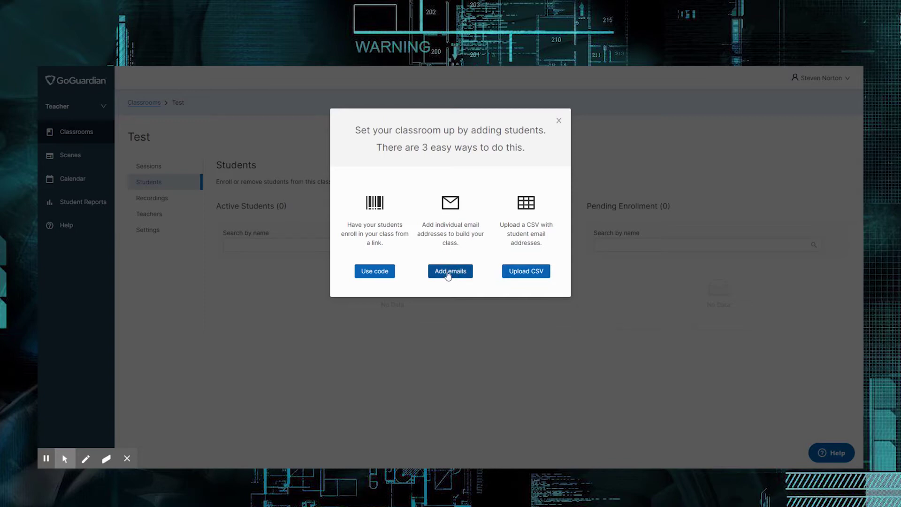
# Step: Choose adding students by email and enter a student's school email address
pyautogui.click(449, 272)
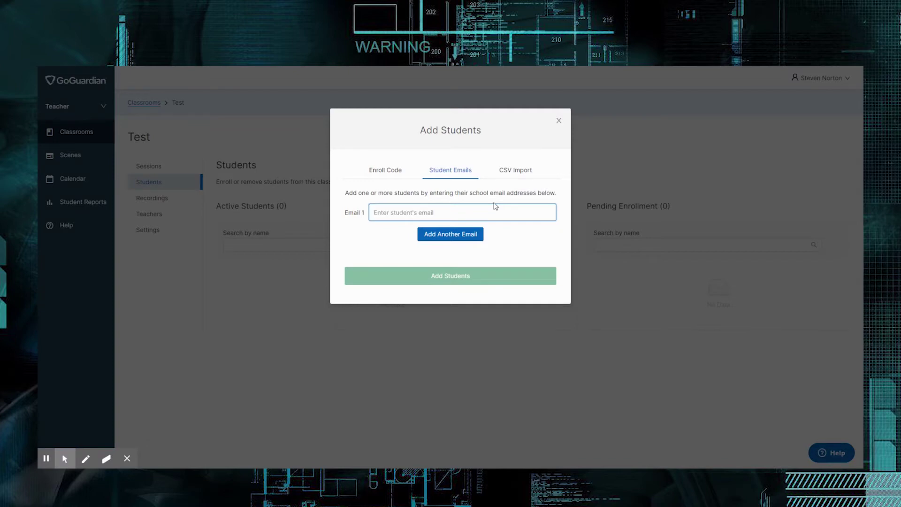
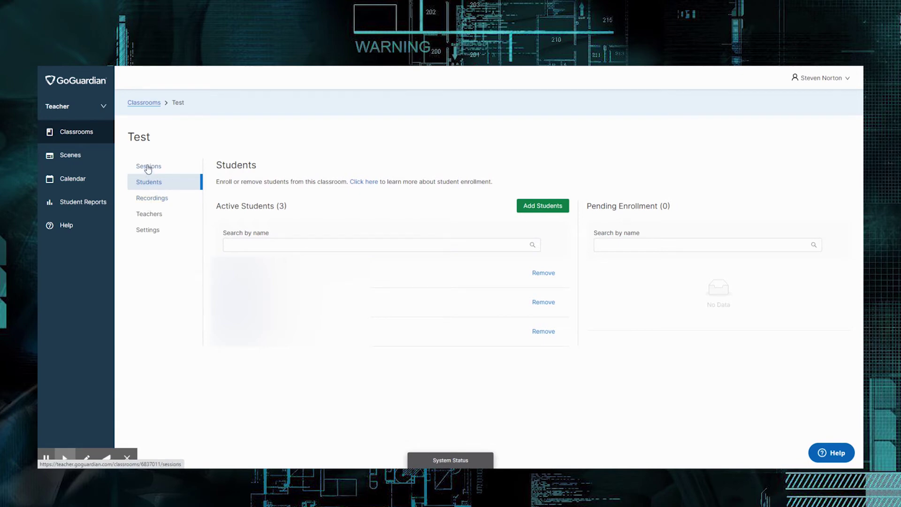
# Step: Open the Test classroom, verify its three enrolled students, and return to Sessions
pyautogui.click(149, 167)
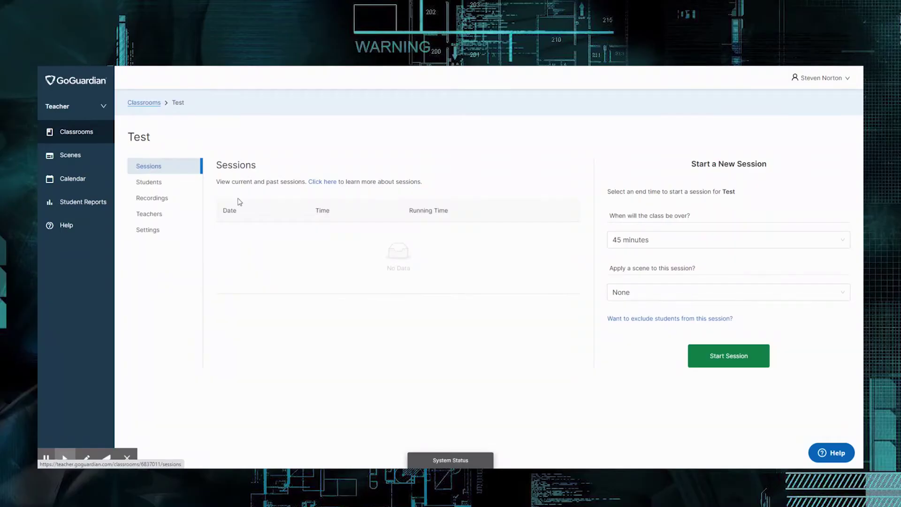
pyautogui.click(72, 134)
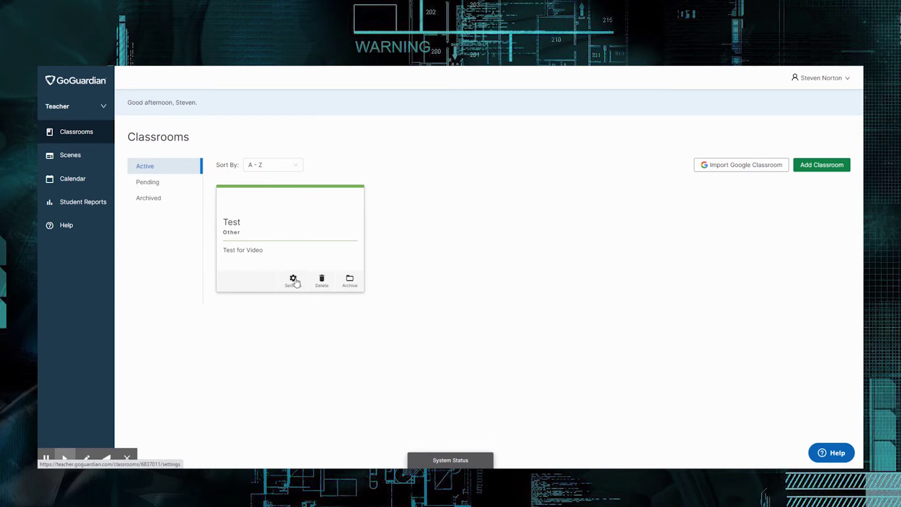
pyautogui.click(291, 217)
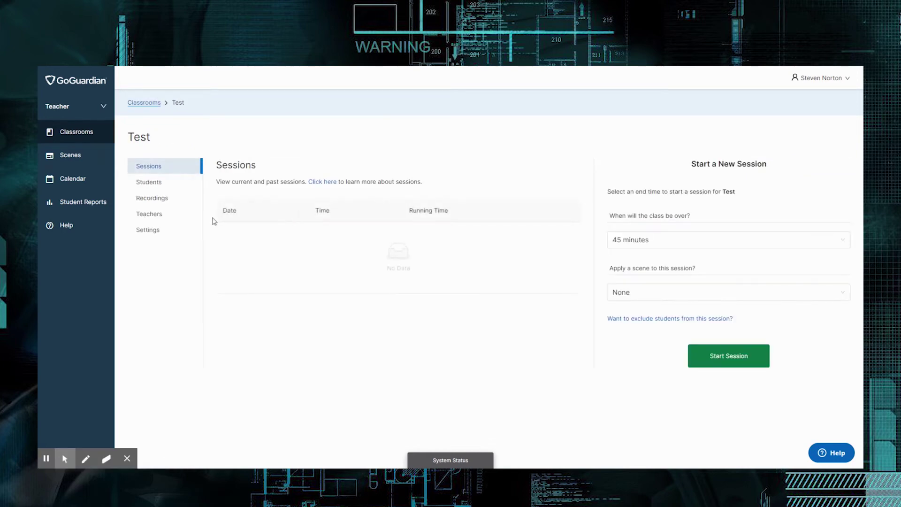
pyautogui.click(156, 183)
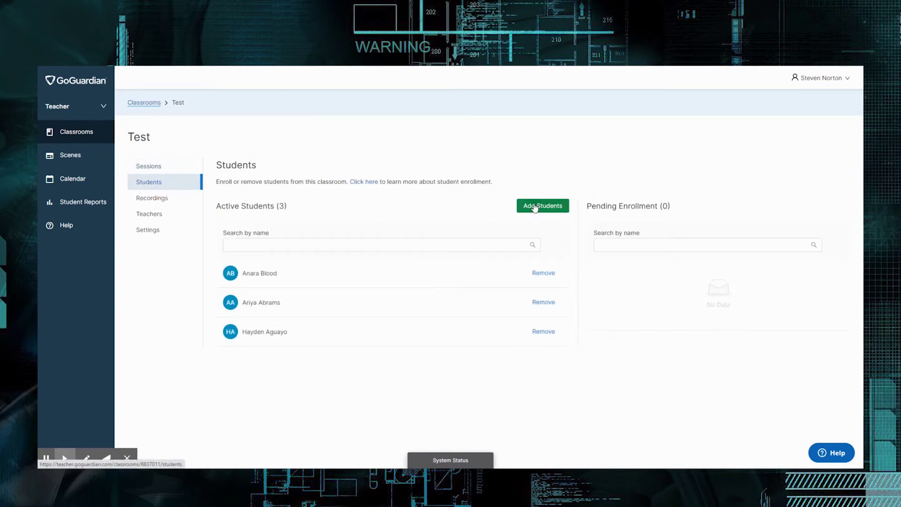
pyautogui.click(167, 167)
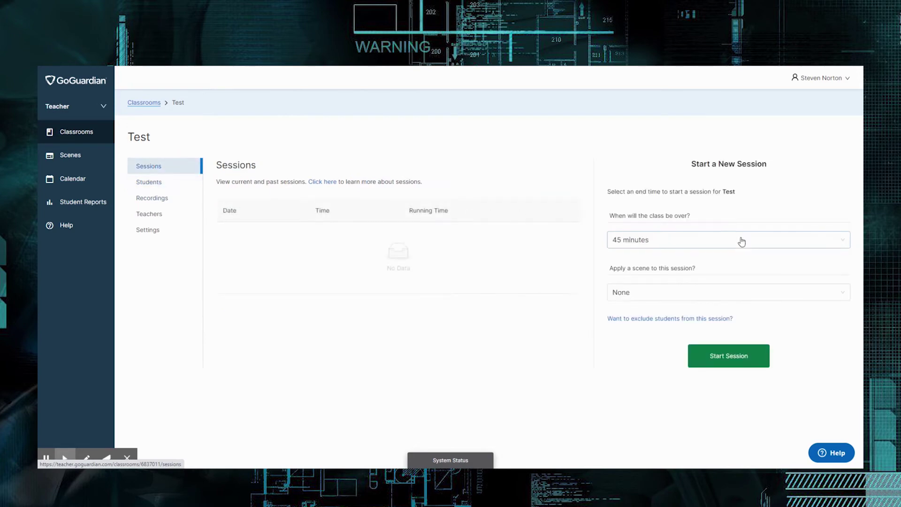
# Step: Make the new session end after 45 minutes, after briefly trying Custom End Time
pyautogui.click(738, 241)
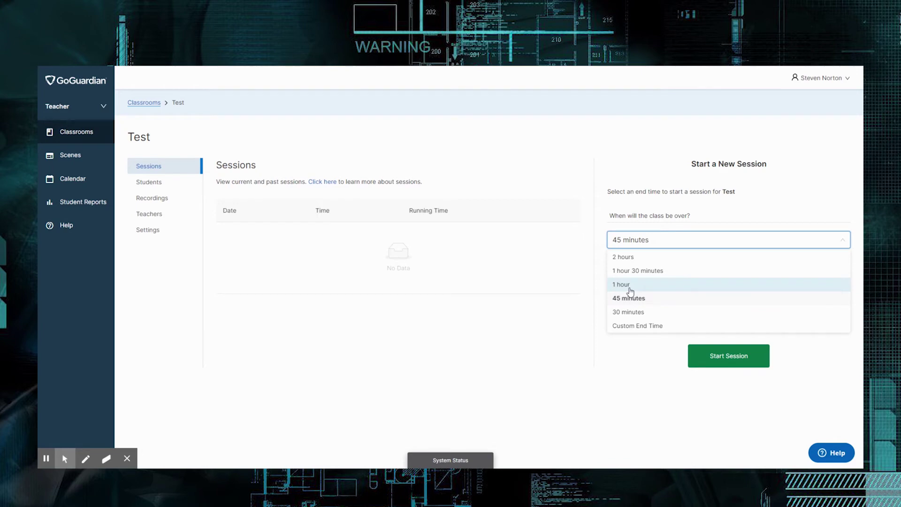
pyautogui.click(641, 332)
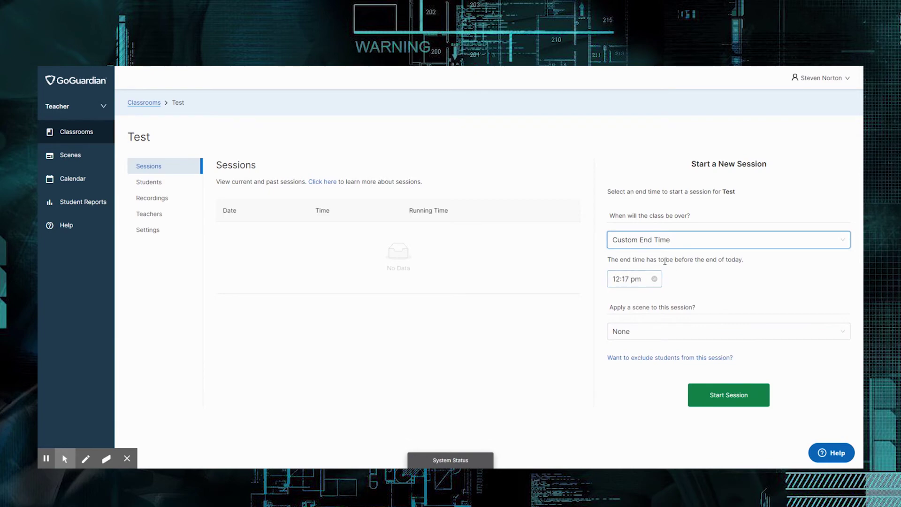
pyautogui.click(659, 241)
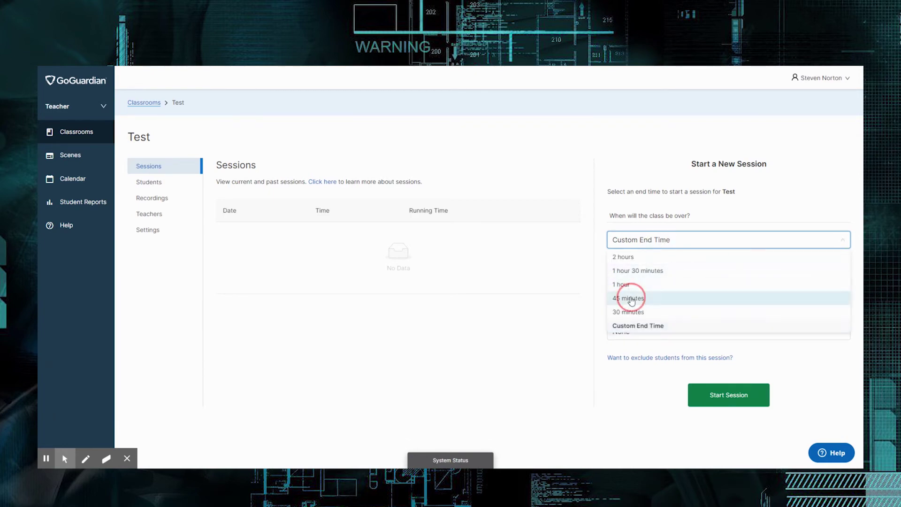
pyautogui.click(631, 298)
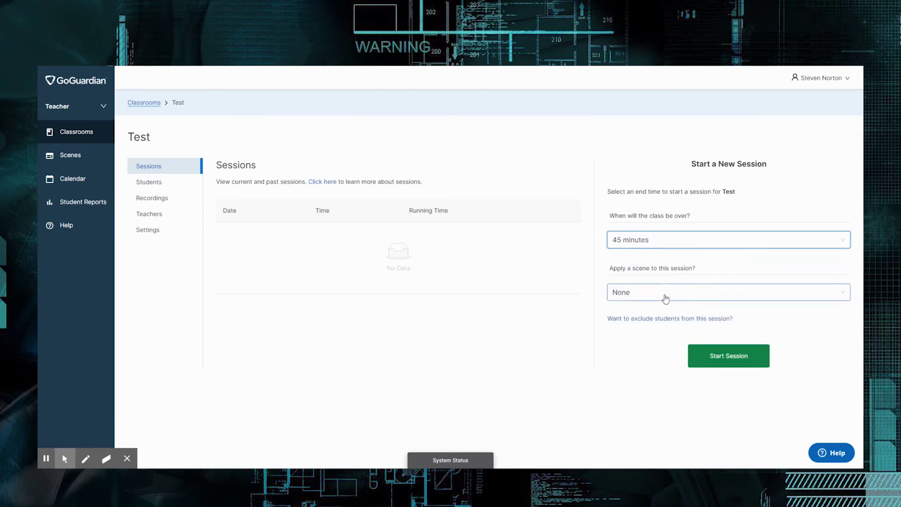
# Step: Start the 45-minute Test session and open one student's screen in detail
pyautogui.click(721, 361)
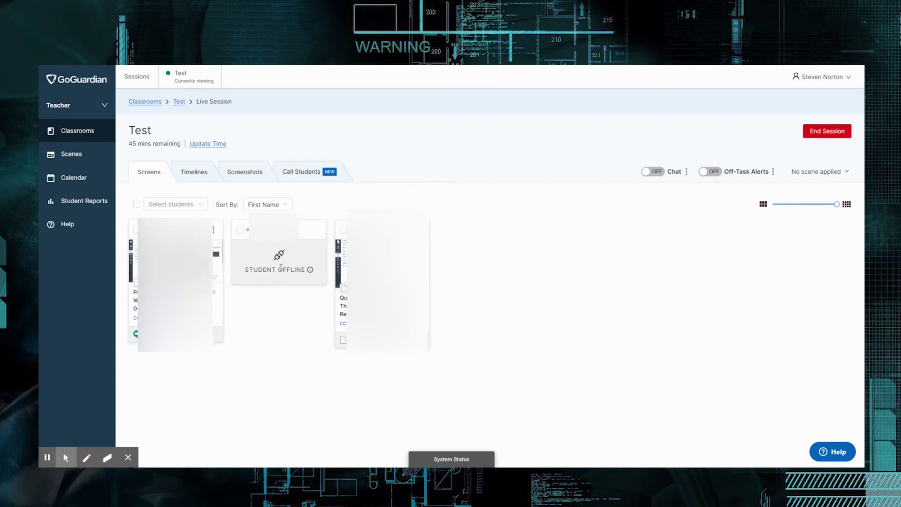
pyautogui.click(280, 268)
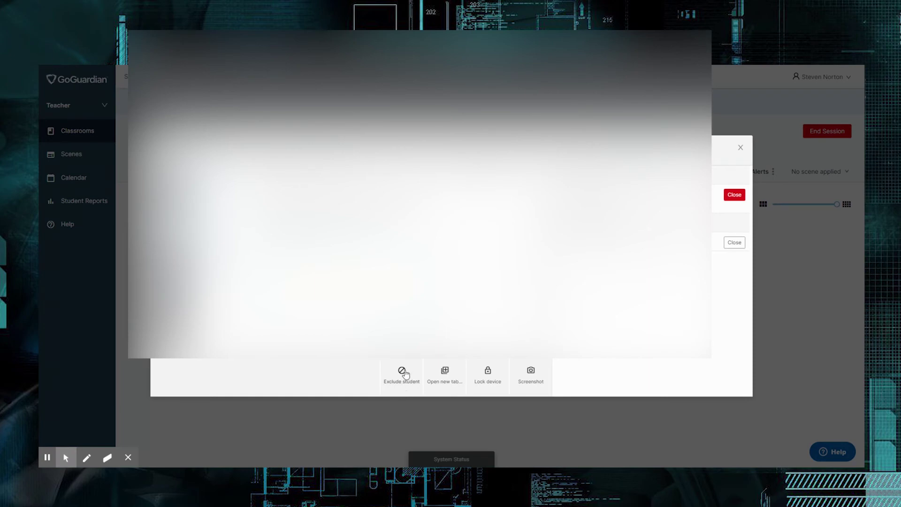
pyautogui.click(446, 373)
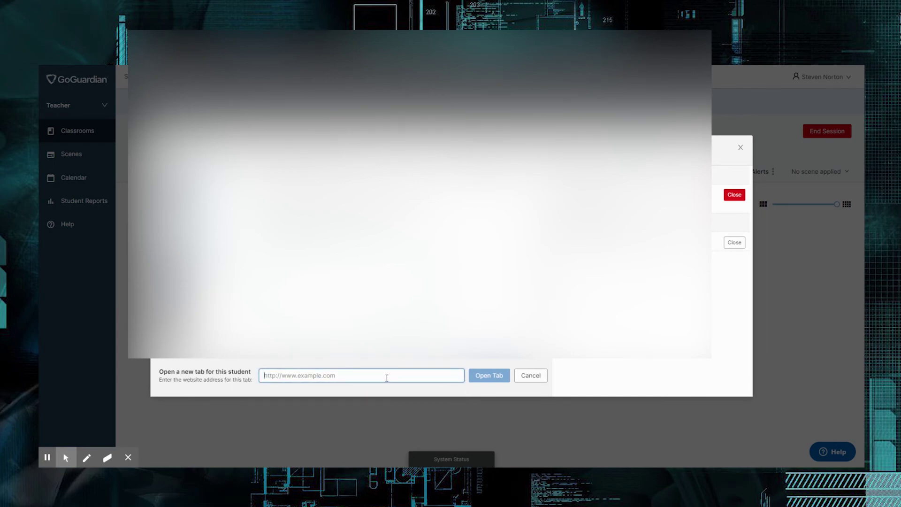
pyautogui.click(537, 375)
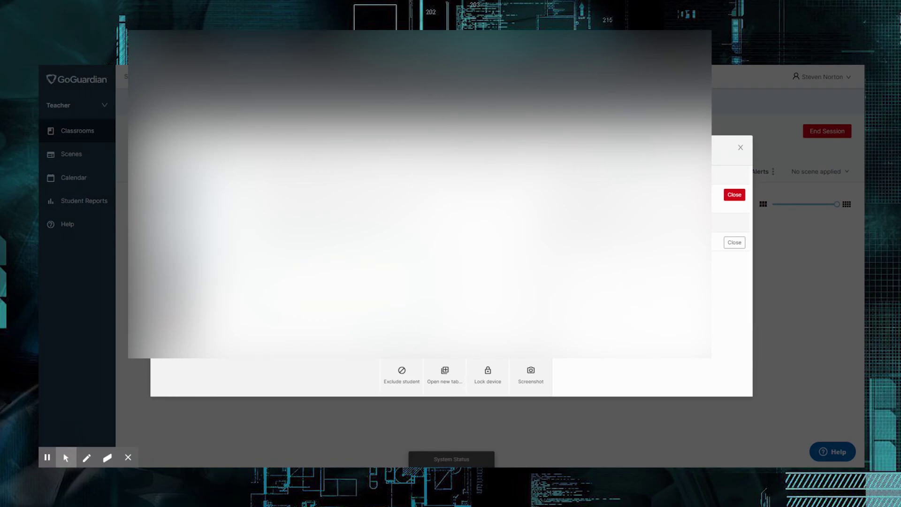
pyautogui.click(740, 147)
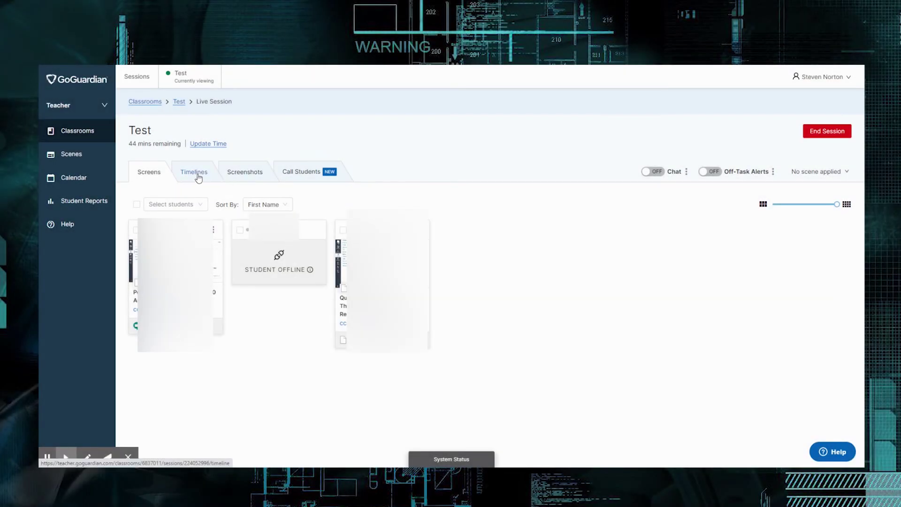
# Step: Check Screenshots, select all online students on Screens, end the session, and return to Classrooms
pyautogui.click(233, 173)
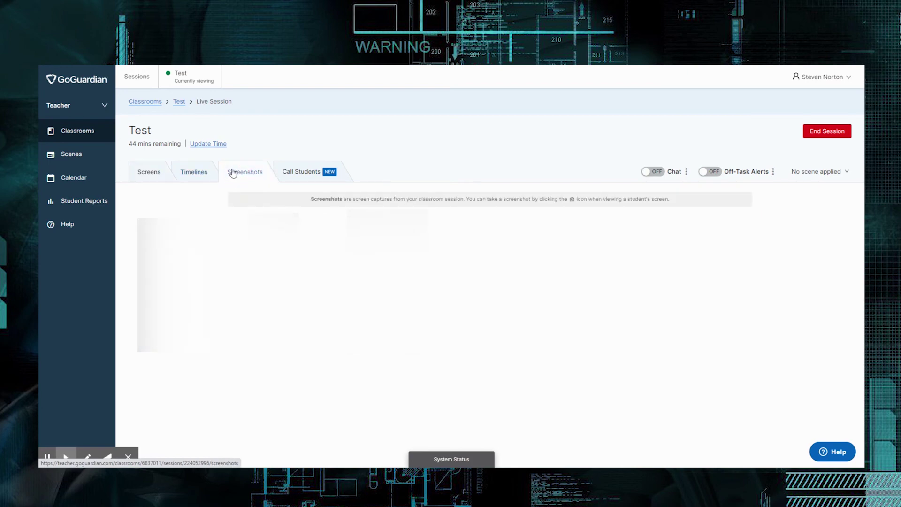
pyautogui.click(296, 172)
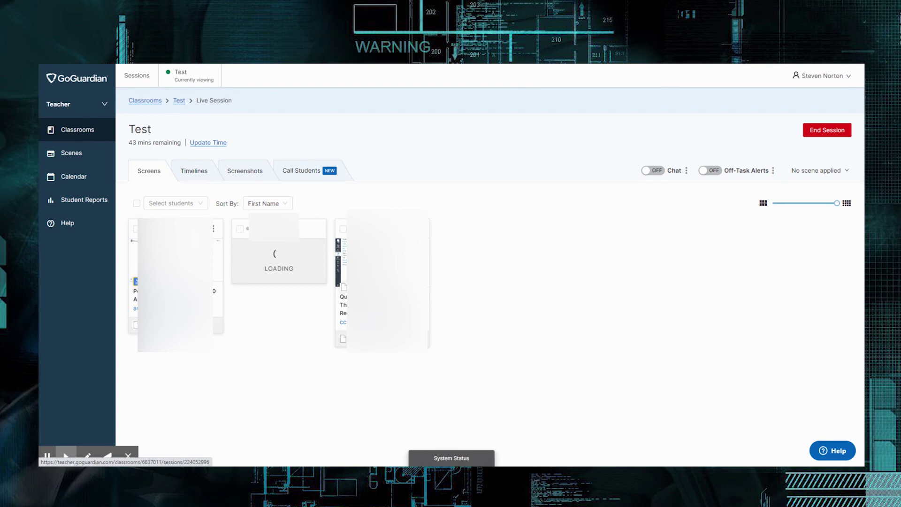
pyautogui.click(136, 203)
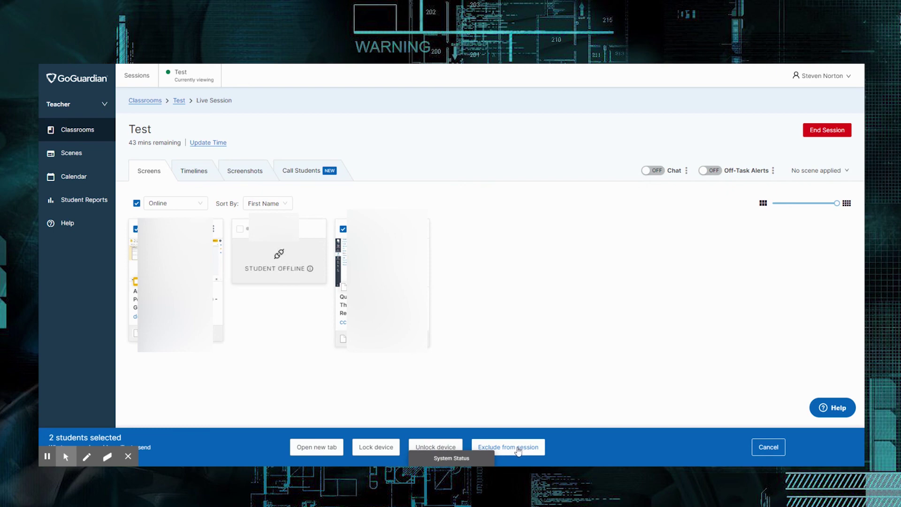
pyautogui.click(817, 135)
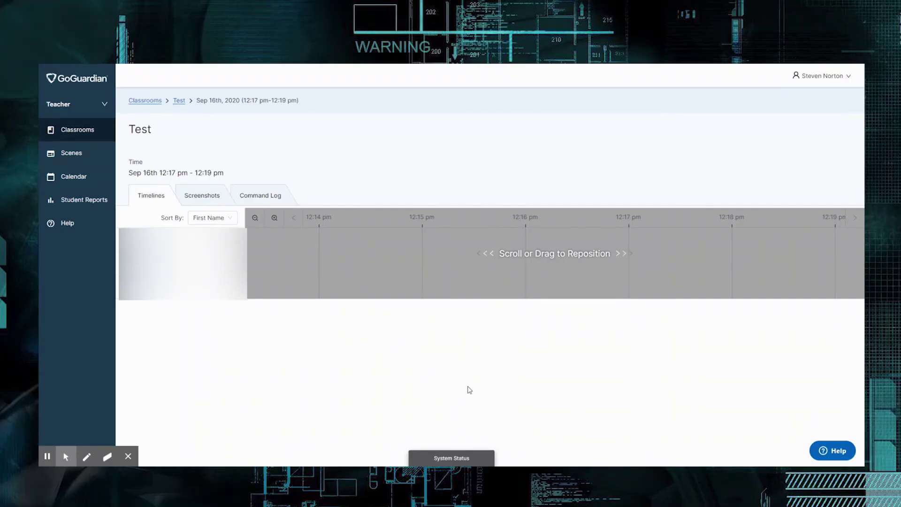
pyautogui.click(77, 133)
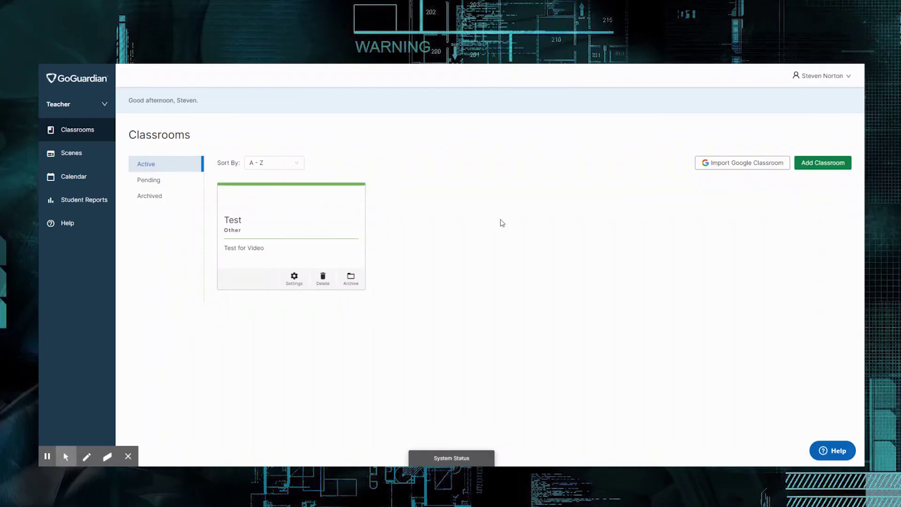